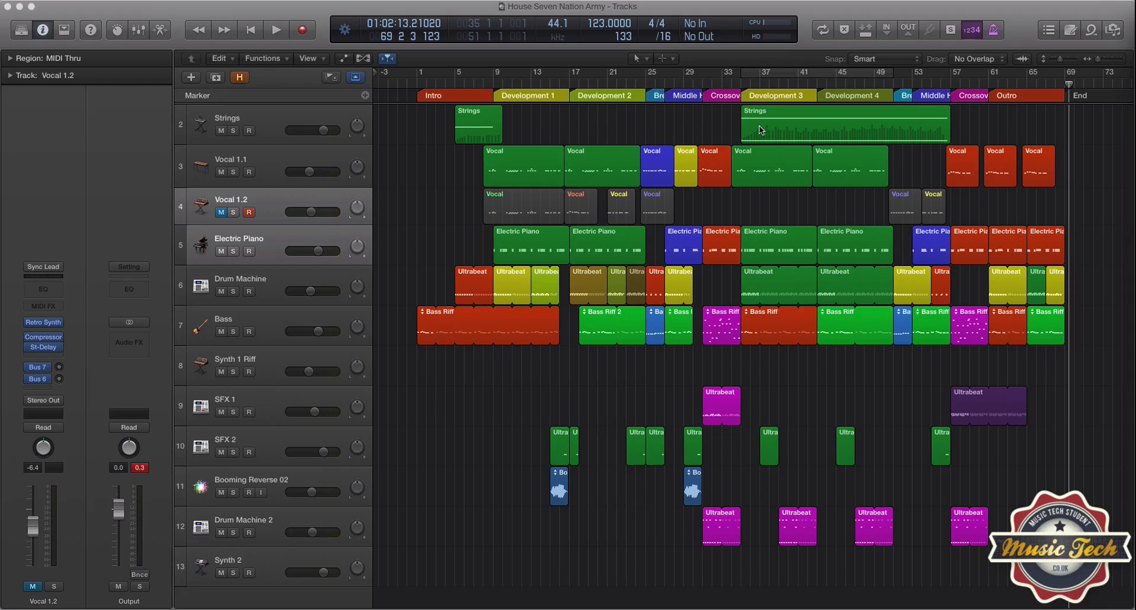
- Open the Strings region at bar 35 in the Piano Roll to examine its notes and volume controller curve
left_click(768, 116)
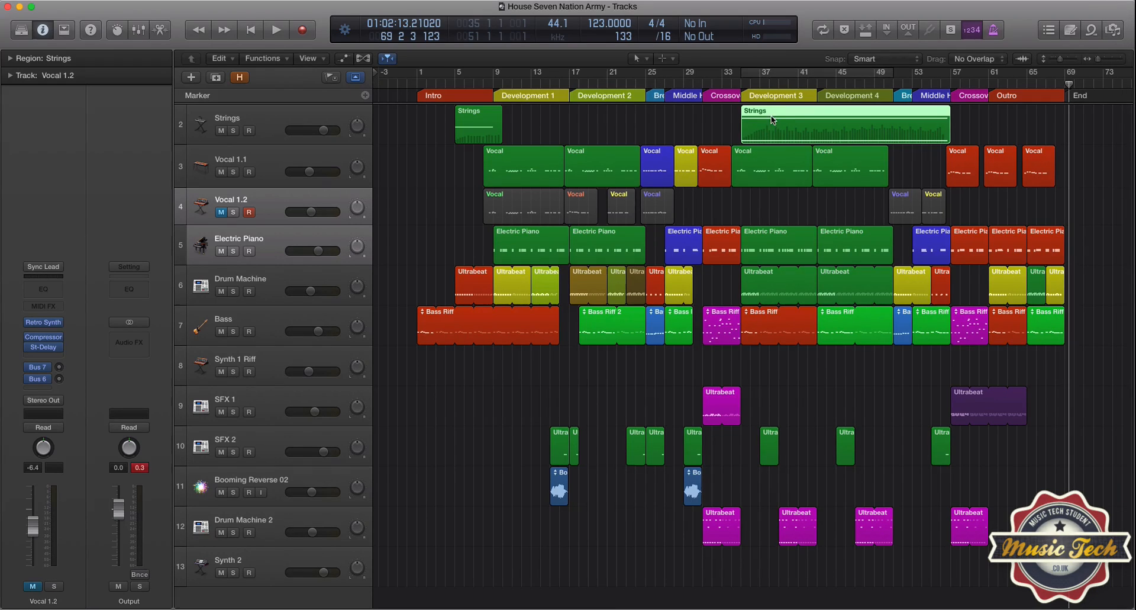
double_click(772, 115)
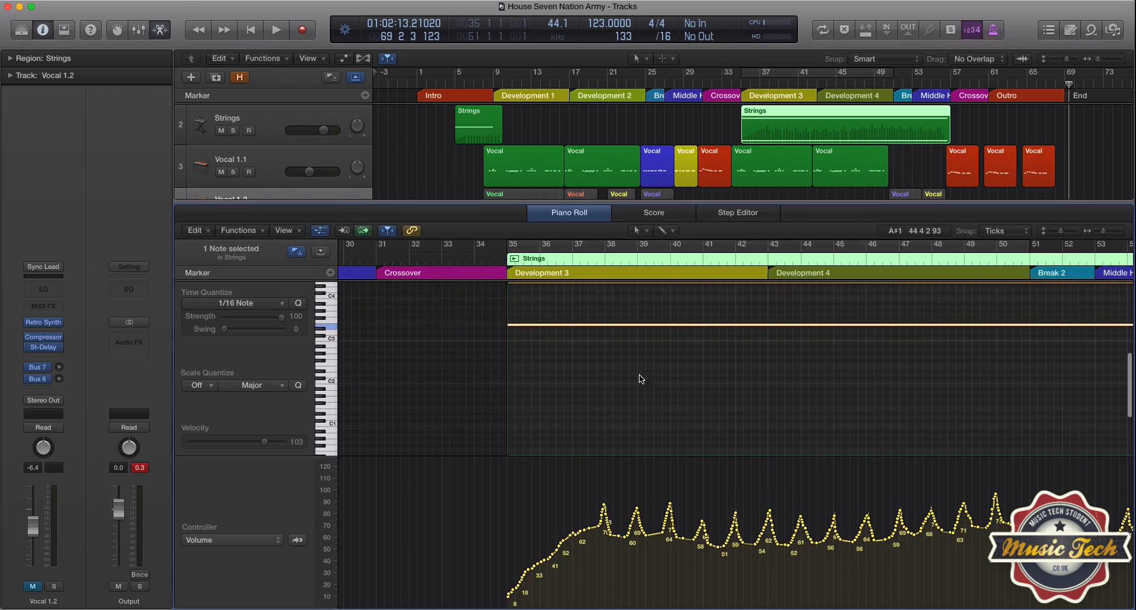
scroll(647, 384, "up", 2)
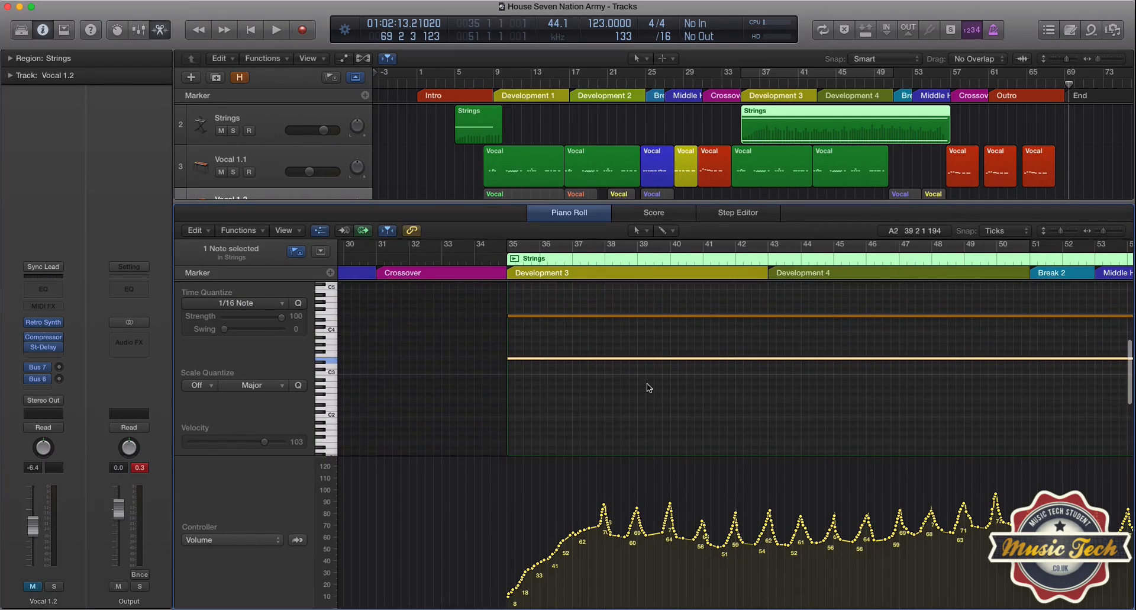
scroll(647, 383, "right", 5)
scroll(647, 383, "right", 1)
scroll(647, 383, "up", 1)
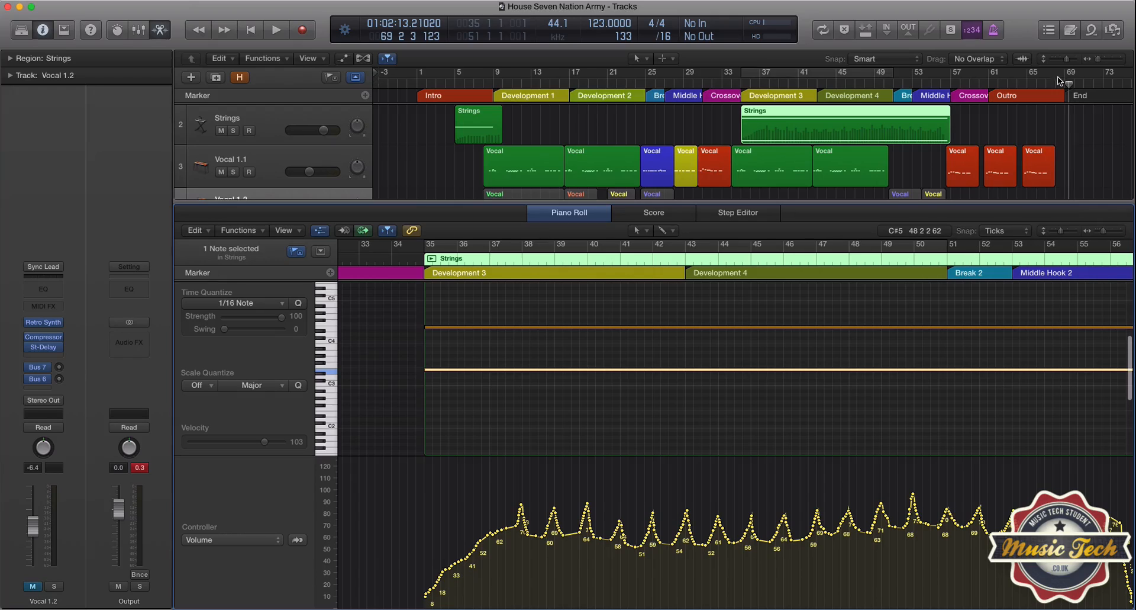
- Open the project notes to read the song features and harmonic structure, and close them again
left_click(1063, 30)
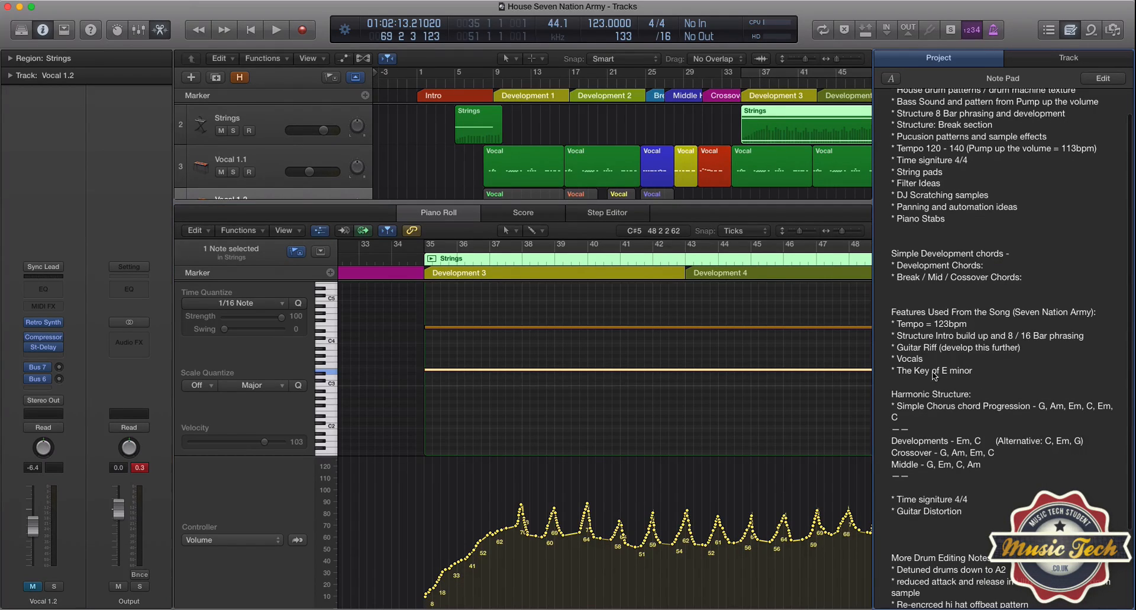
left_click(1069, 32)
left_click(1069, 32)
left_click(1060, 33)
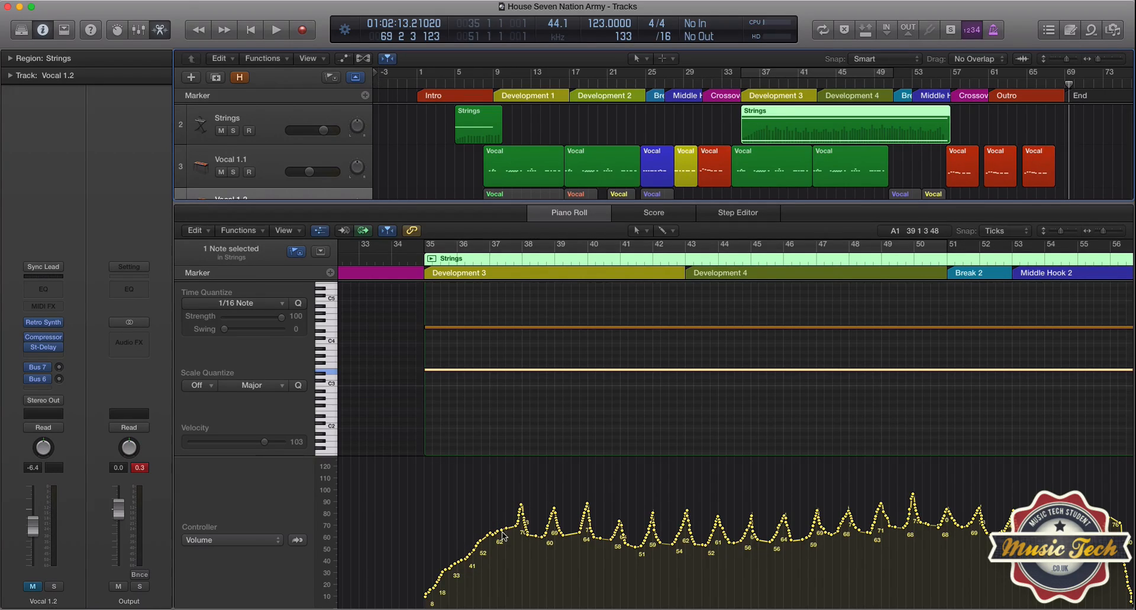
- Select the Pencil Tool as the Piano Roll's main tool for drawing the Strings volume curve
left_click(651, 233)
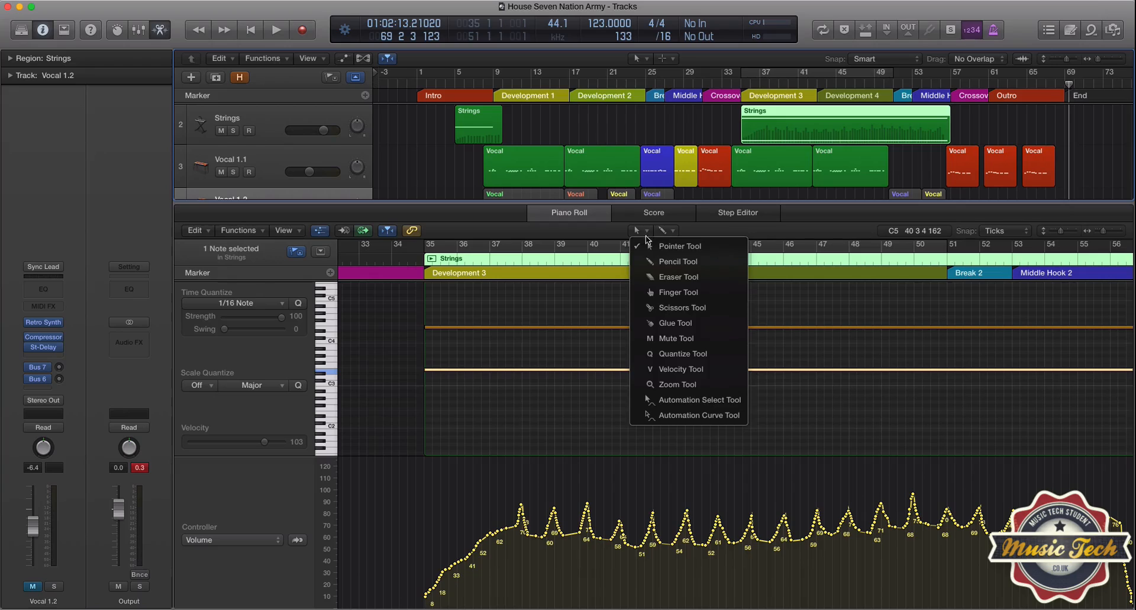
left_click(657, 260)
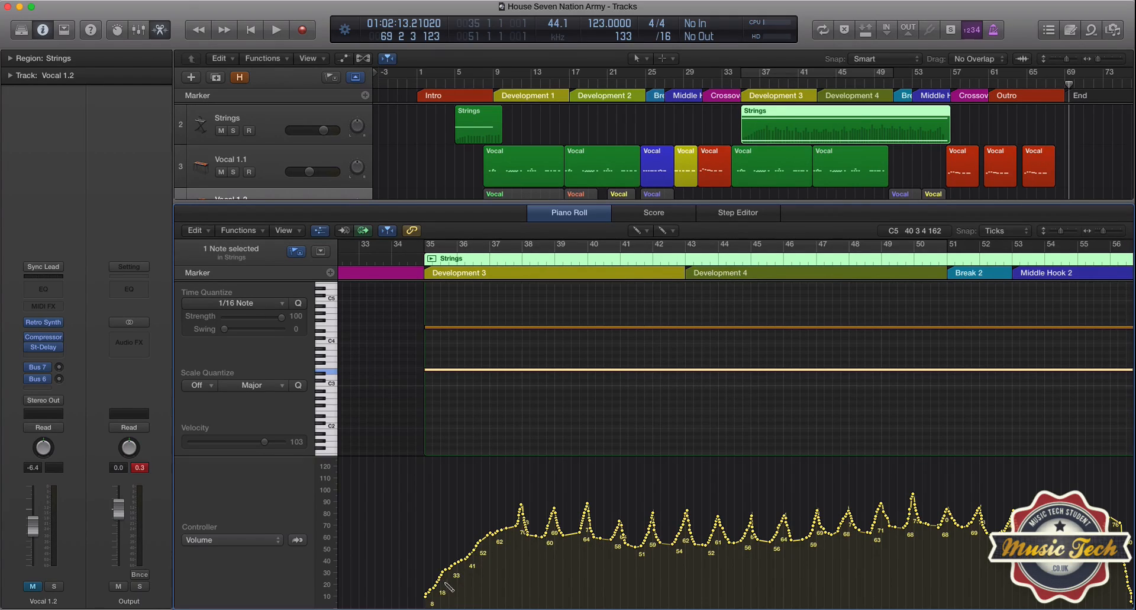
scroll(711, 562, "right", 2)
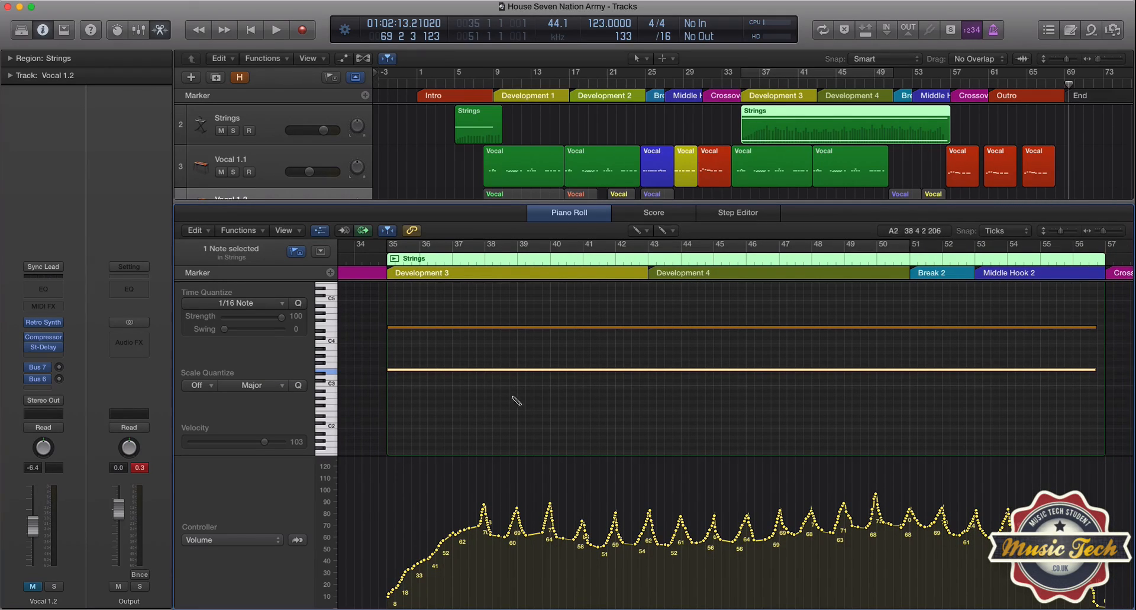
scroll(515, 400, "left", 1)
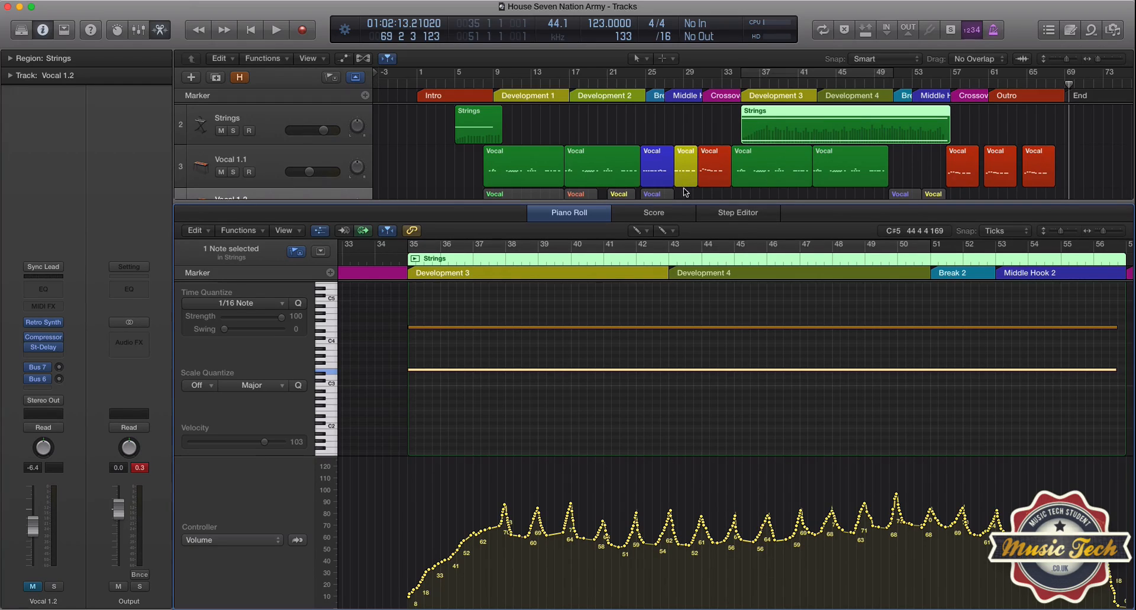
- Enlarge the tracks area, solo the Strings track and listen to it from bar 35, stopping around bar 41
left_click_drag(678, 203, 663, 258)
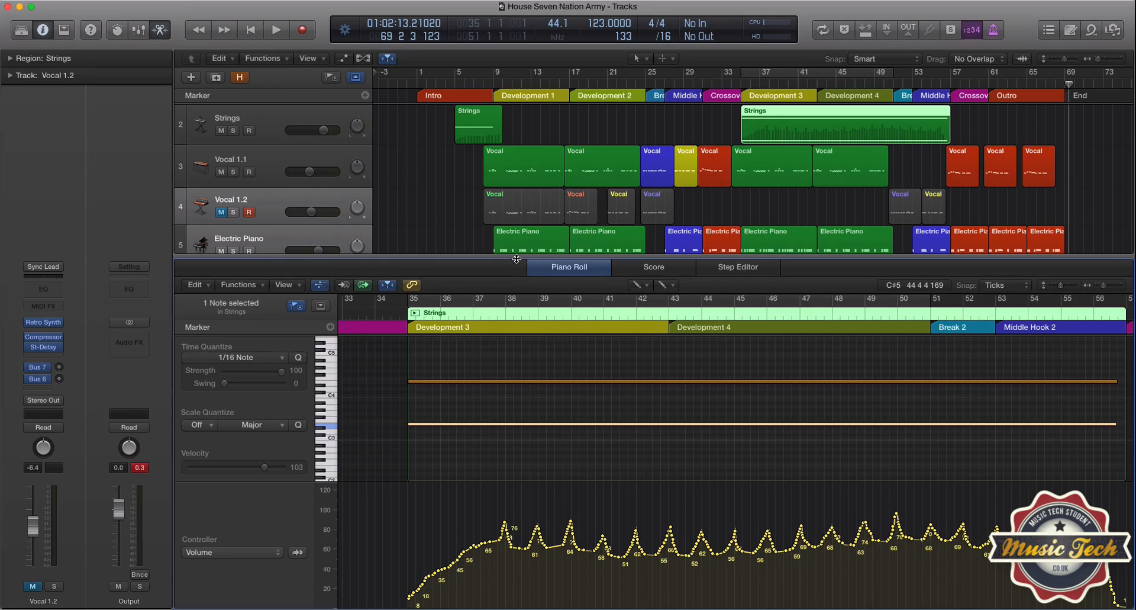
left_click(233, 130)
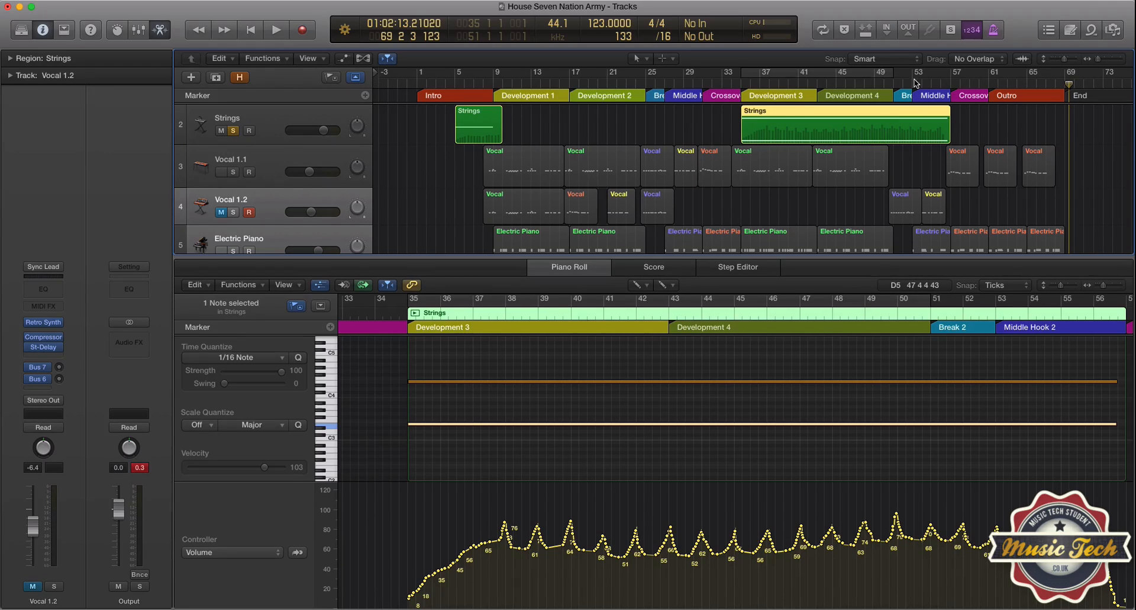
left_click(741, 85)
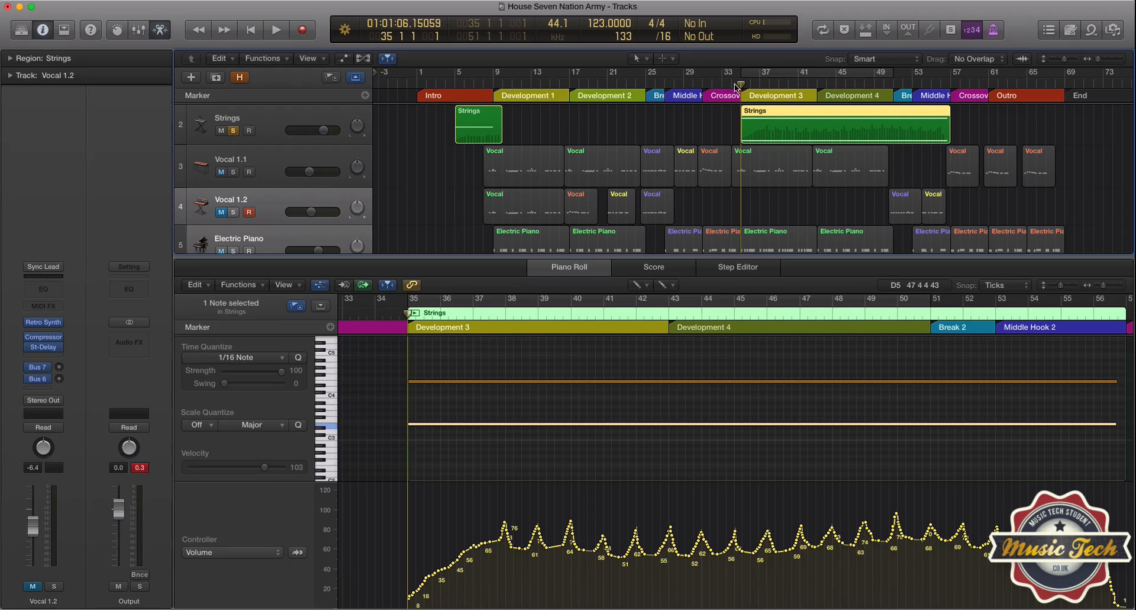
key("space")
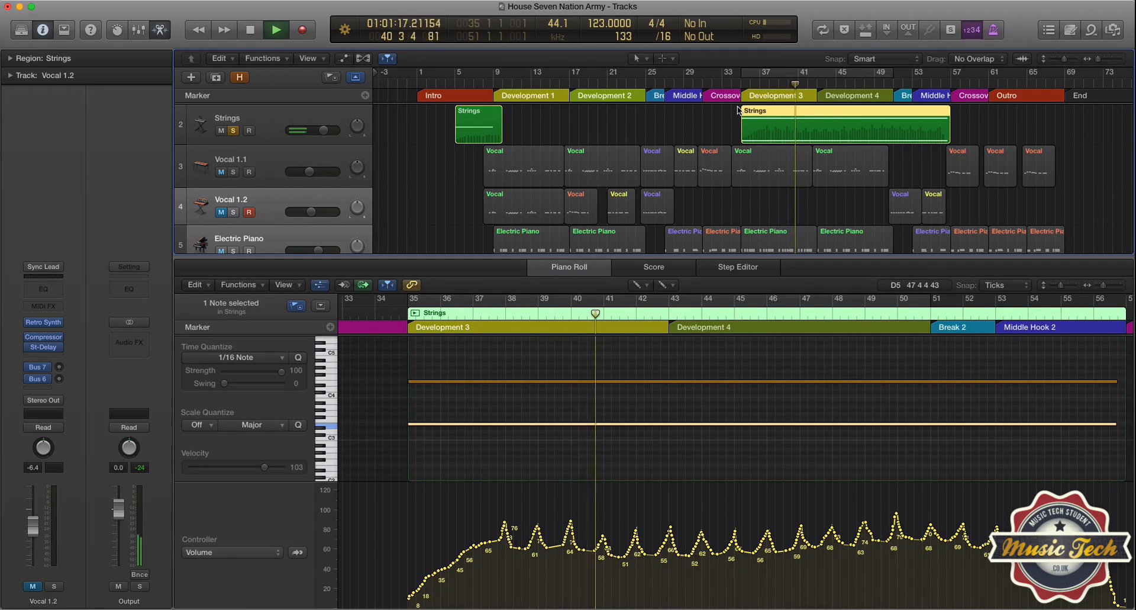
key("space")
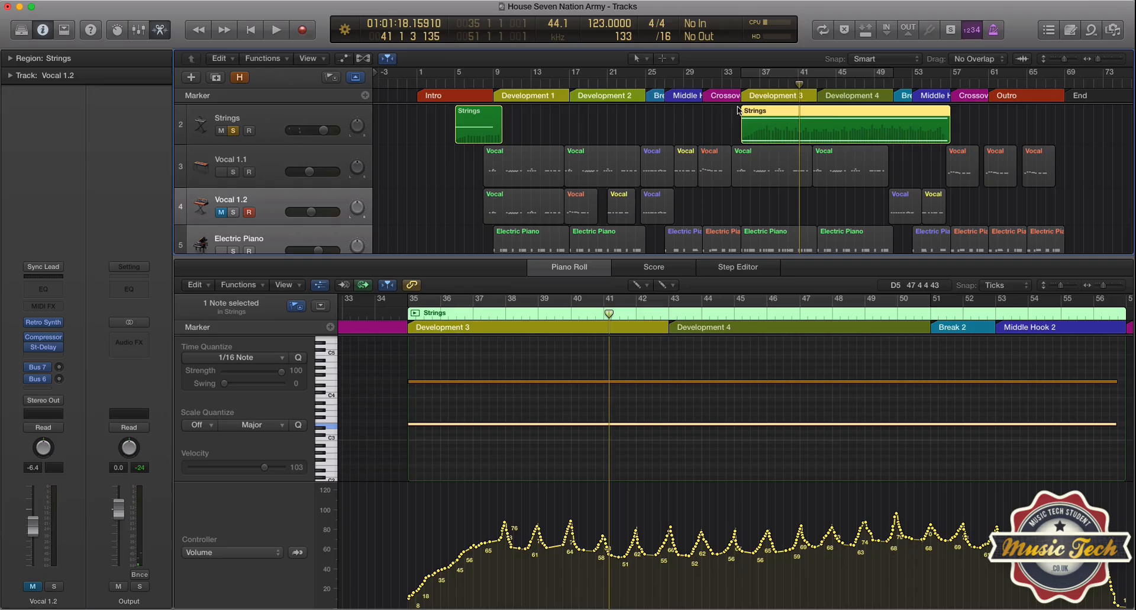
- Open the Strings track's EXS24 instrument to inspect the String Ensemble settings, and close it
left_click(273, 118)
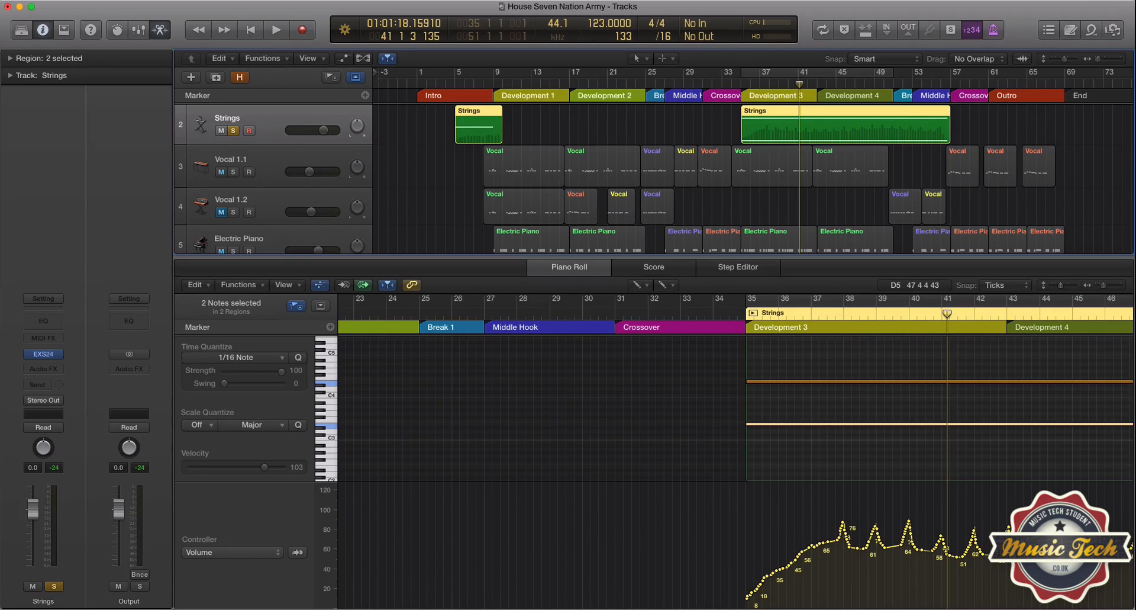
left_click(40, 356)
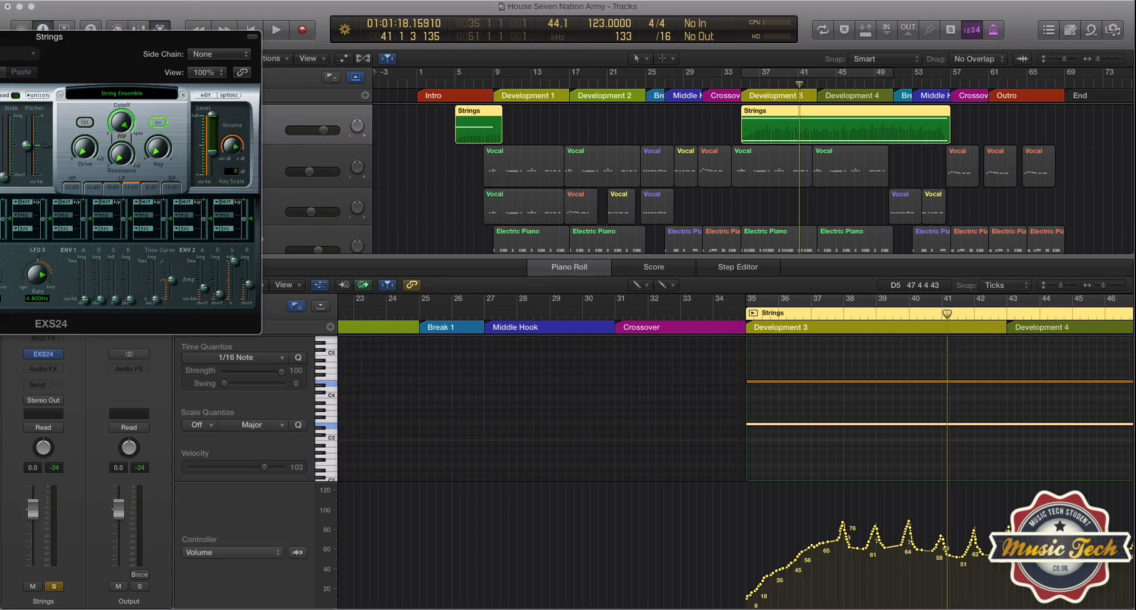
left_click_drag(5, 37, 336, 152)
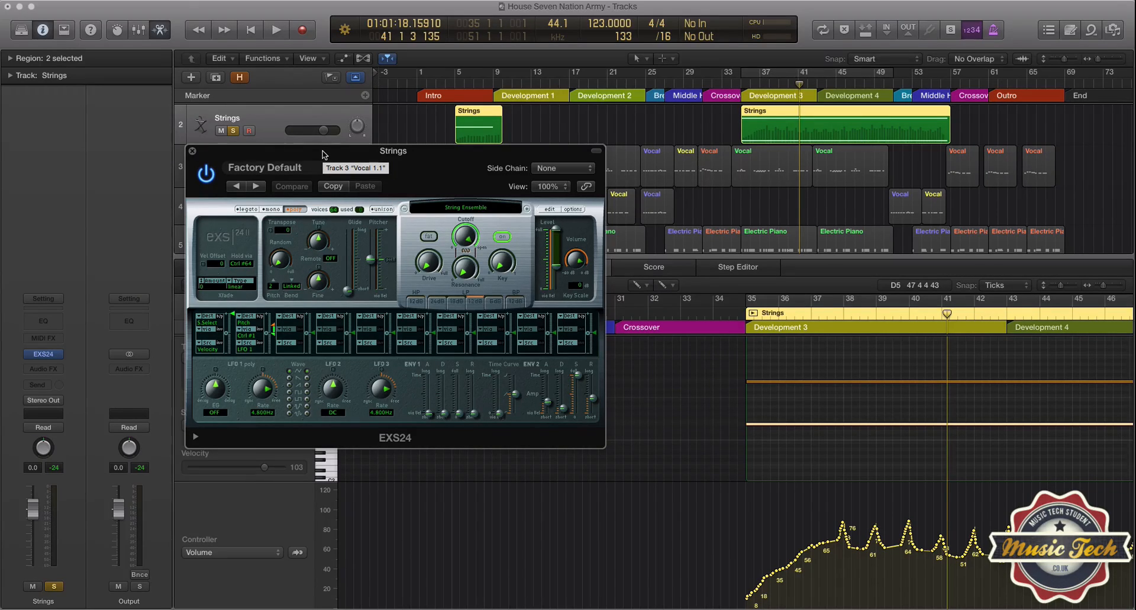
left_click(192, 151)
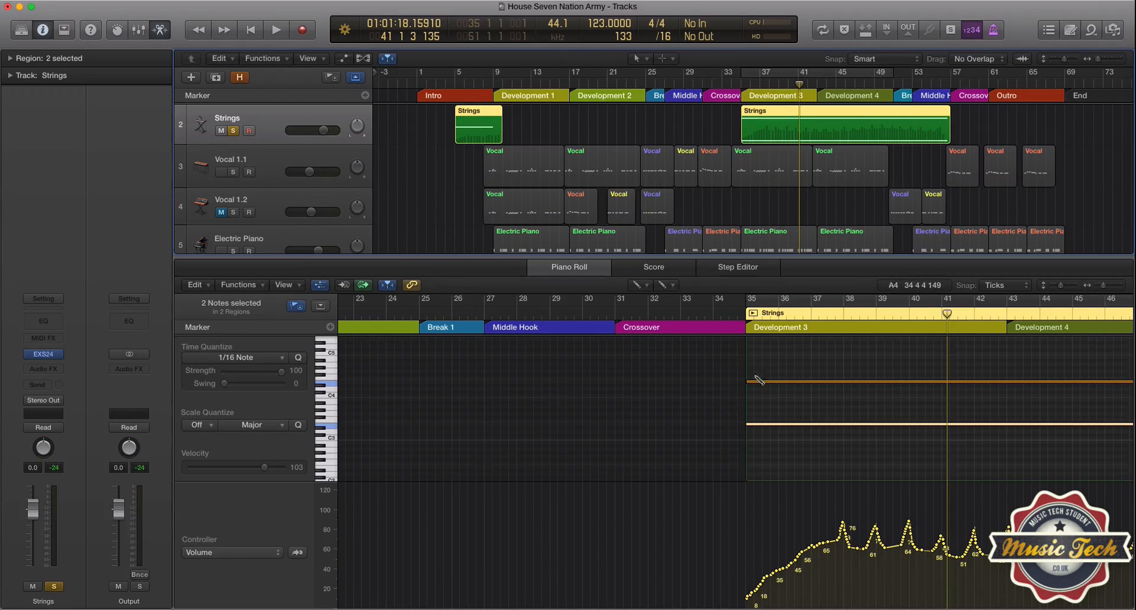
- Turn off solo on the Strings track
scroll(819, 467, "right", 5)
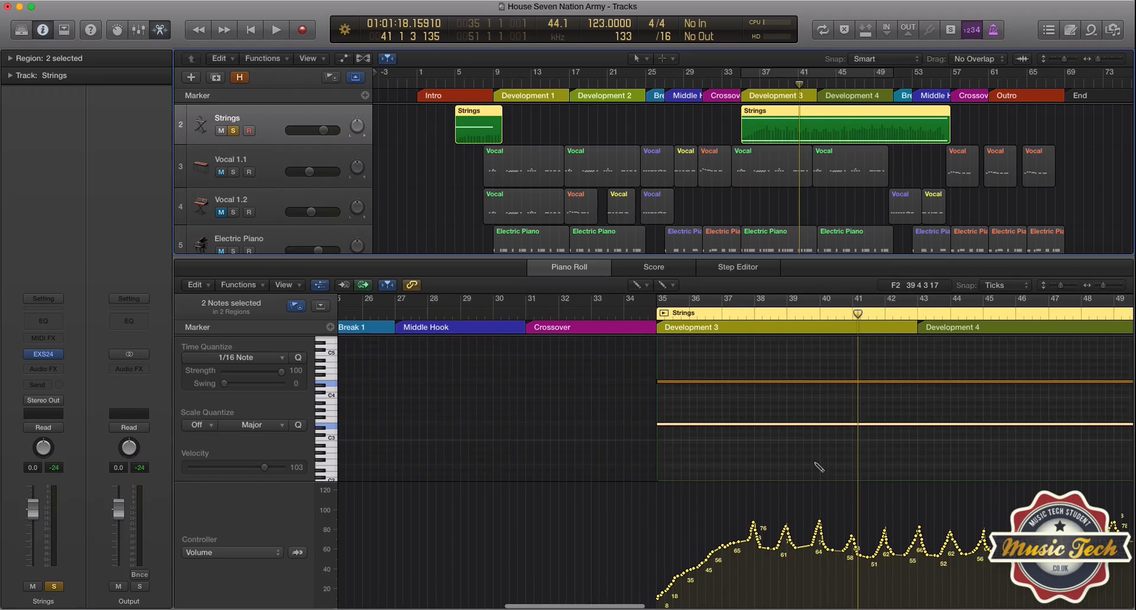
scroll(819, 467, "right", 5)
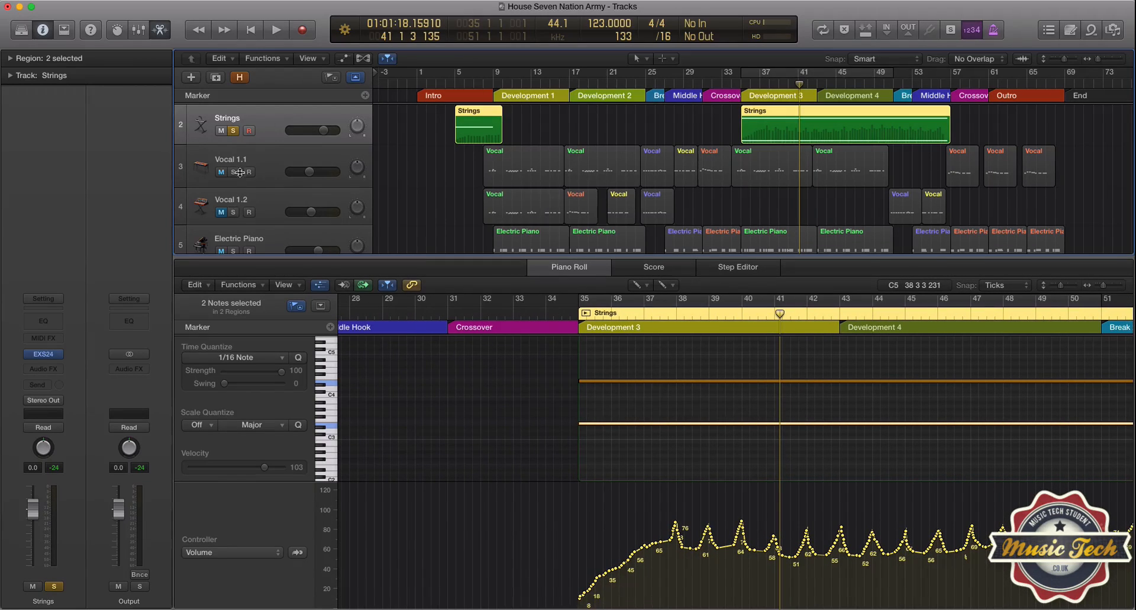
left_click(233, 130)
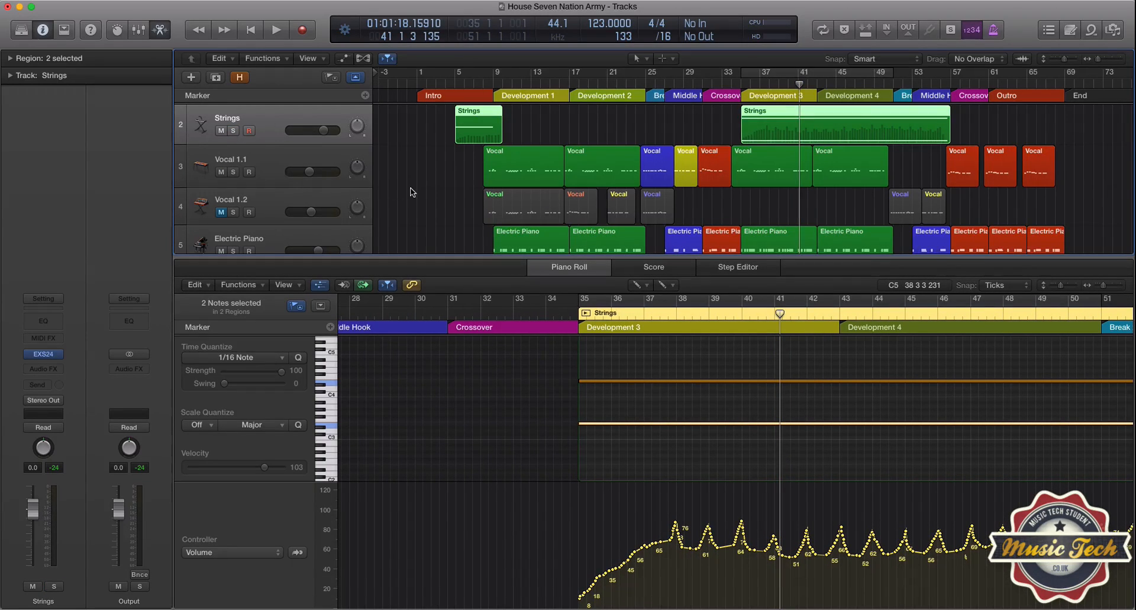
- Select the Electric Piano track and close the Piano Roll
scroll(413, 191, "down", 2)
left_click(307, 201)
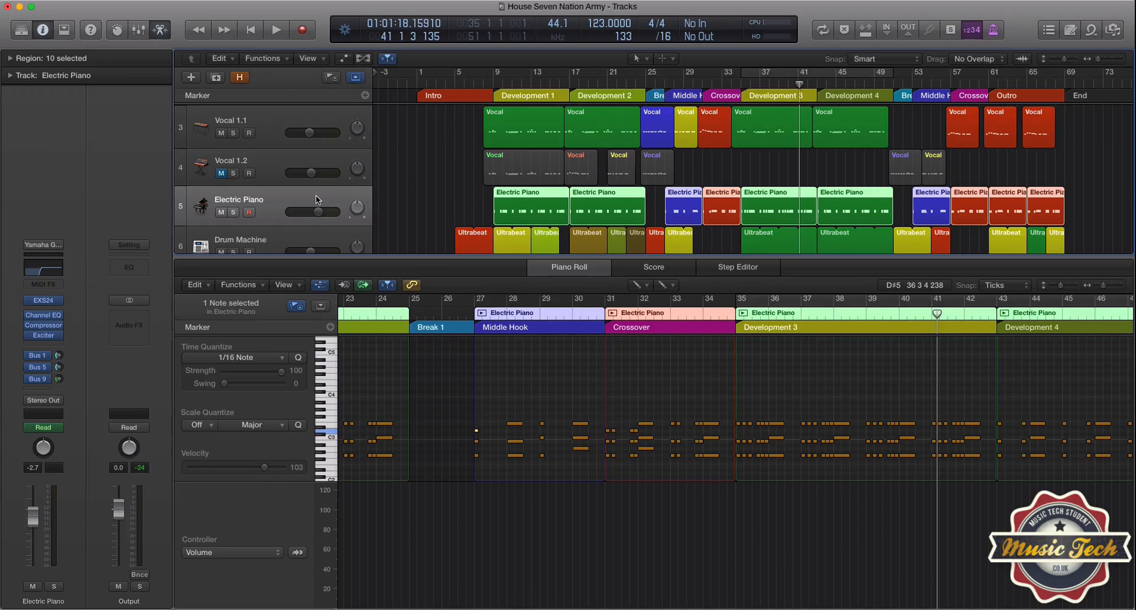
left_click(565, 268)
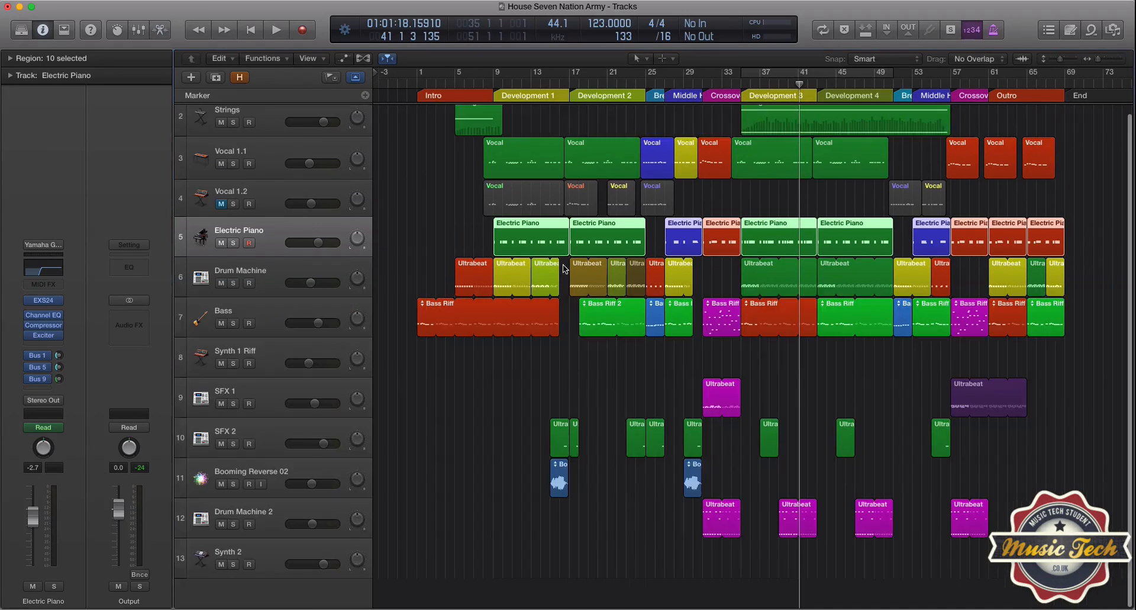
- Show track automation and expand the Electric Piano's automation lanes
left_click(348, 59)
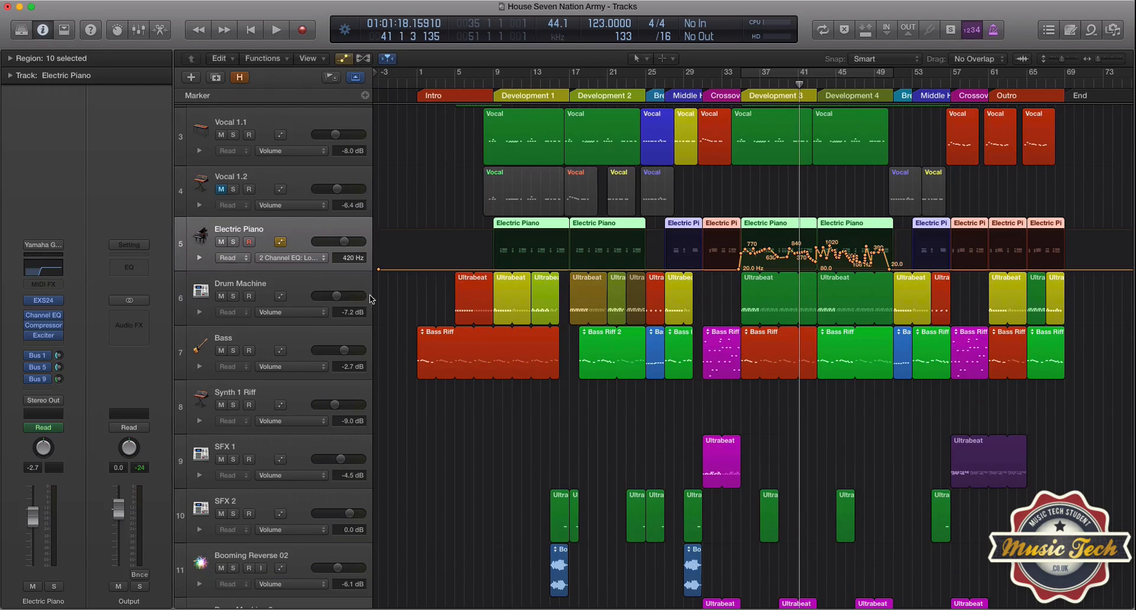
left_click(200, 258)
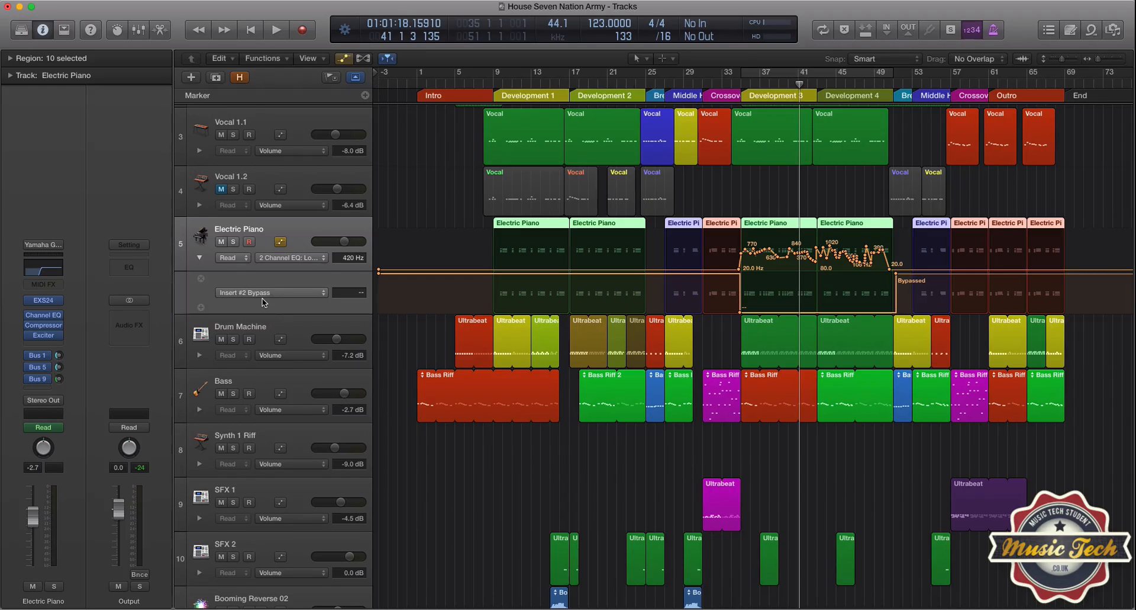
- Open the Electric Piano's Channel EQ and place its window below the automation lanes
left_click(43, 269)
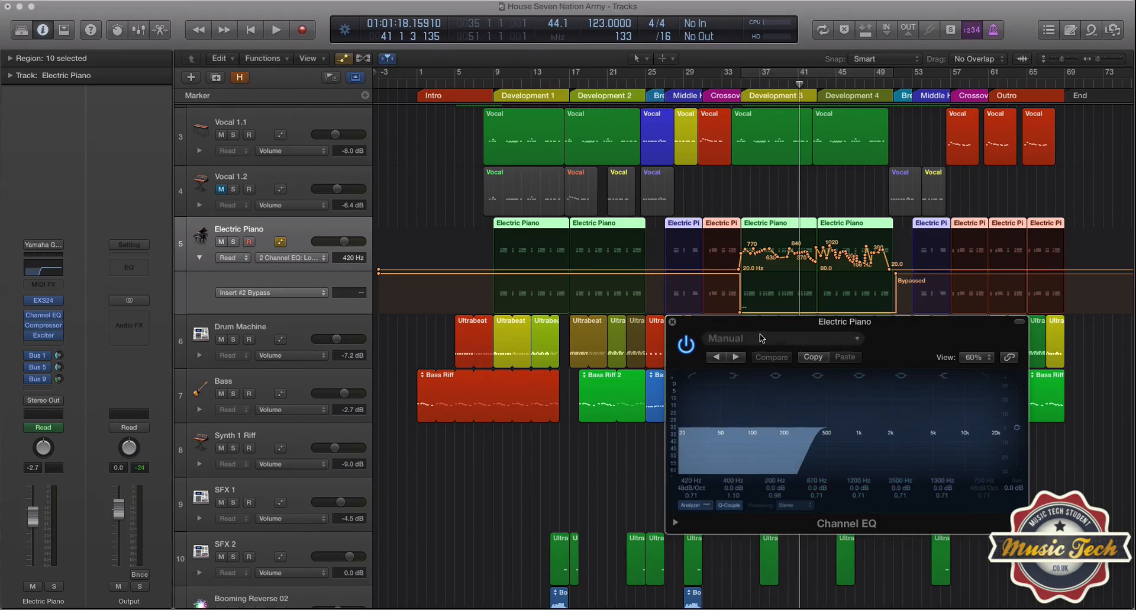
left_click_drag(761, 338, 618, 346)
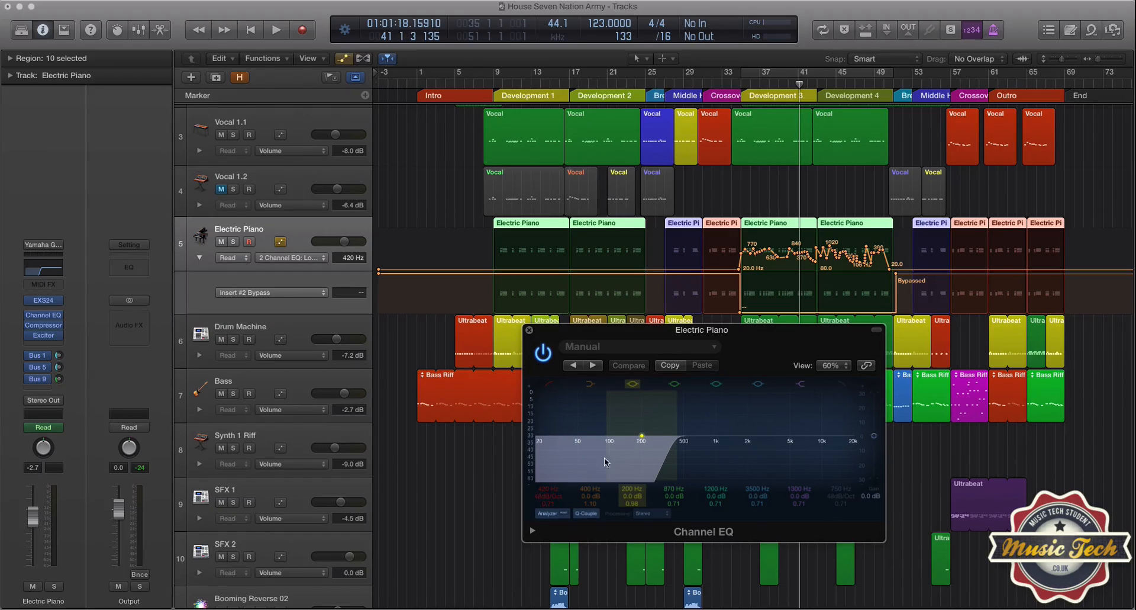
left_click(644, 58)
left_click(700, 57)
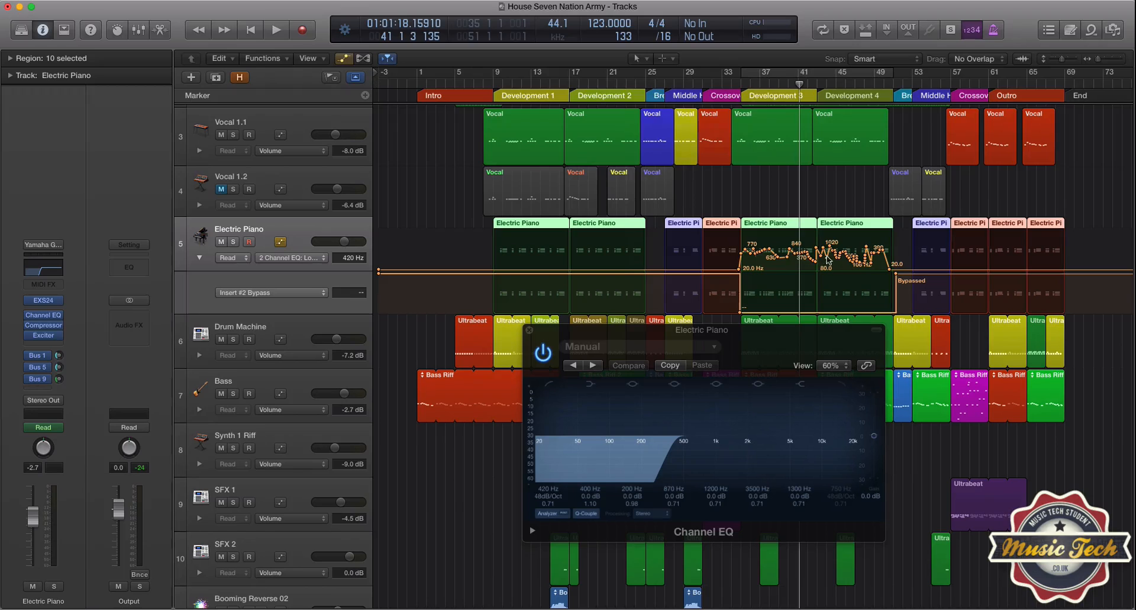
- Solo the Electric Piano and Strings tracks
scroll(816, 278, "down", 1)
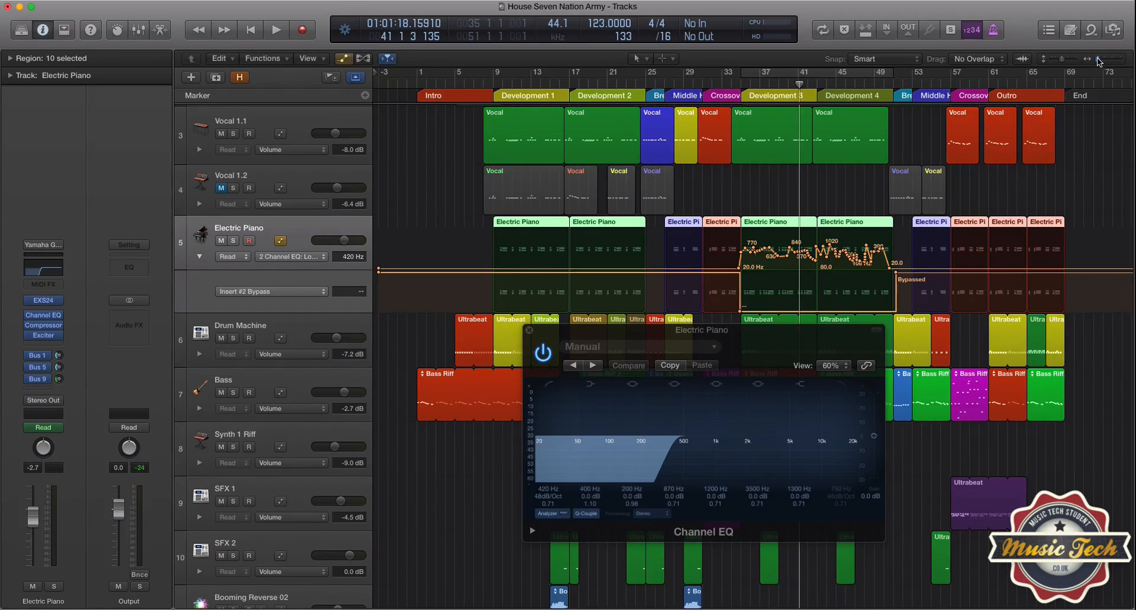
left_click_drag(1099, 60, 1101, 60)
scroll(1035, 146, "right", 10)
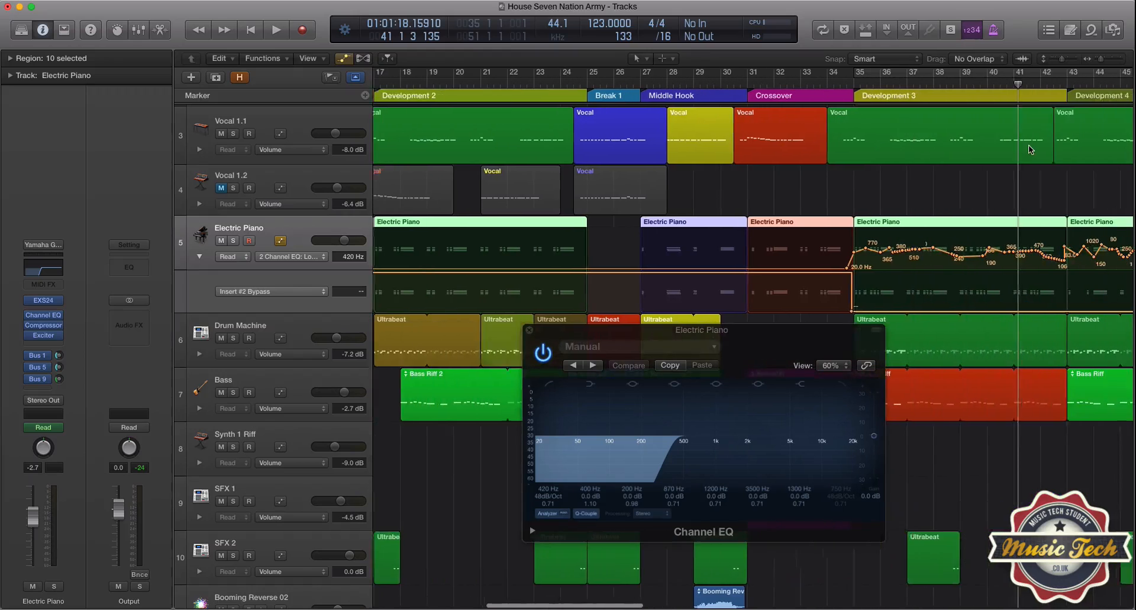
scroll(1028, 144, "right", 5)
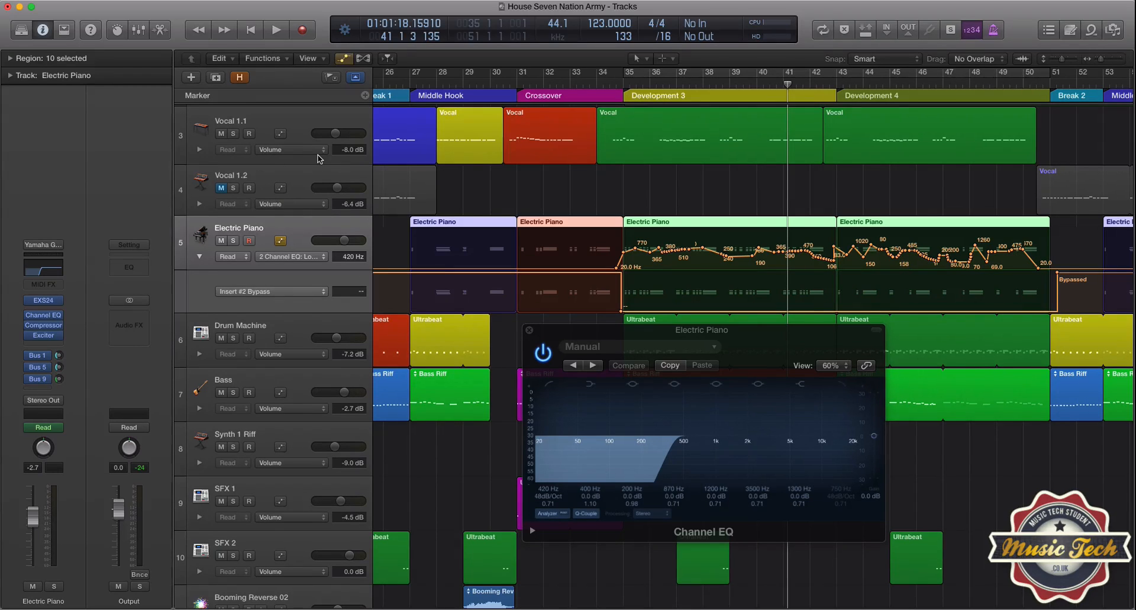
left_click(235, 241)
scroll(235, 177, "up", 2)
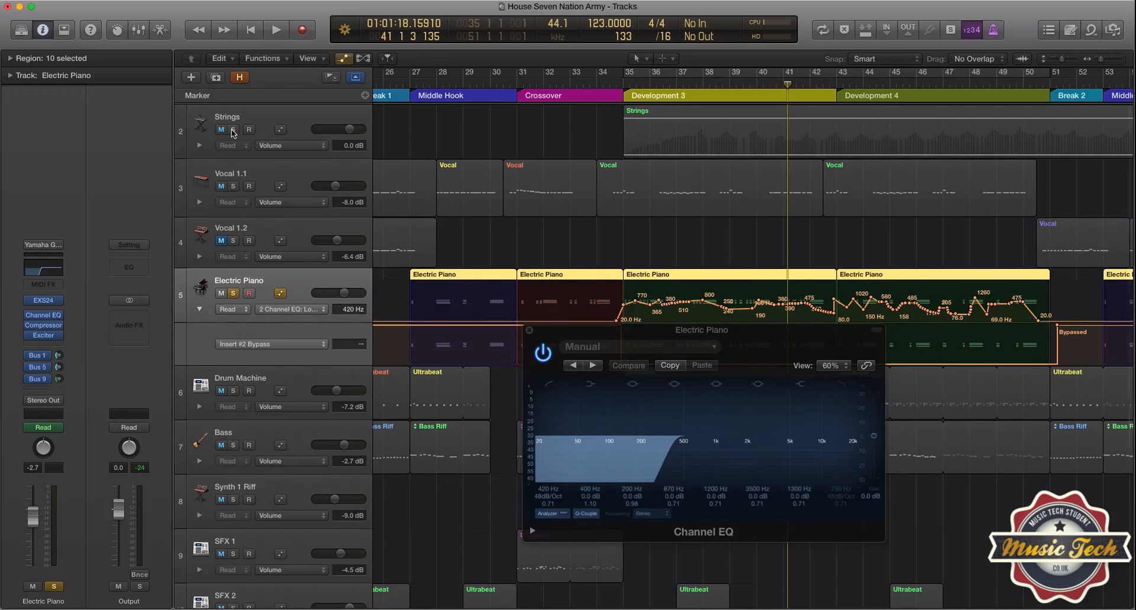
left_click(234, 129)
- Move the Channel EQ window clear of the automation and play the soloed tracks from bar 35 to examine the filter sweep
left_click_drag(563, 338, 563, 389)
left_click(621, 83)
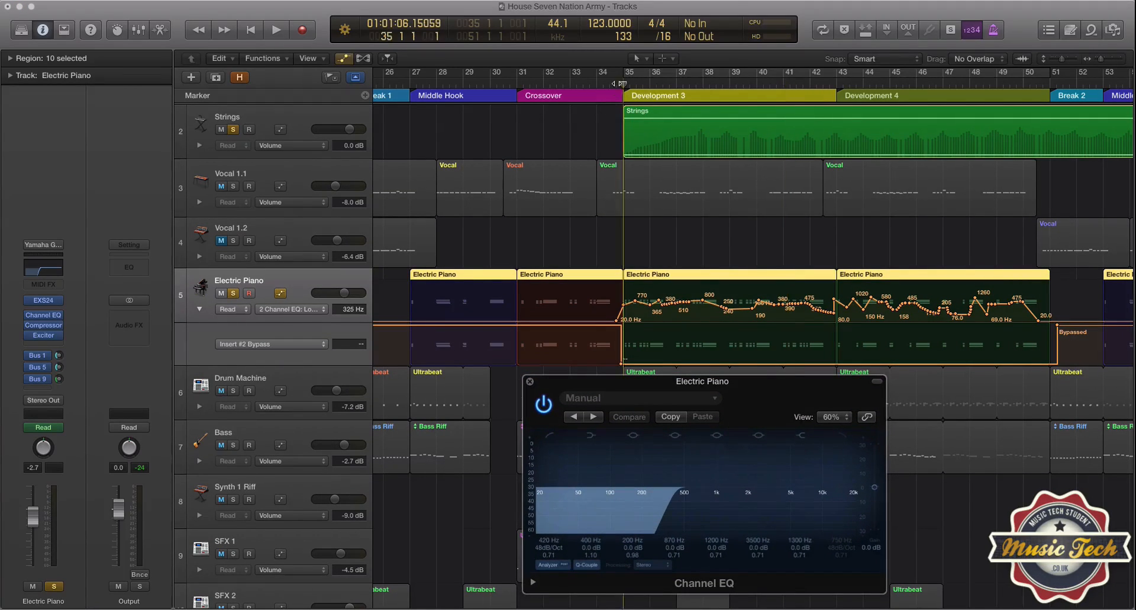
key("space")
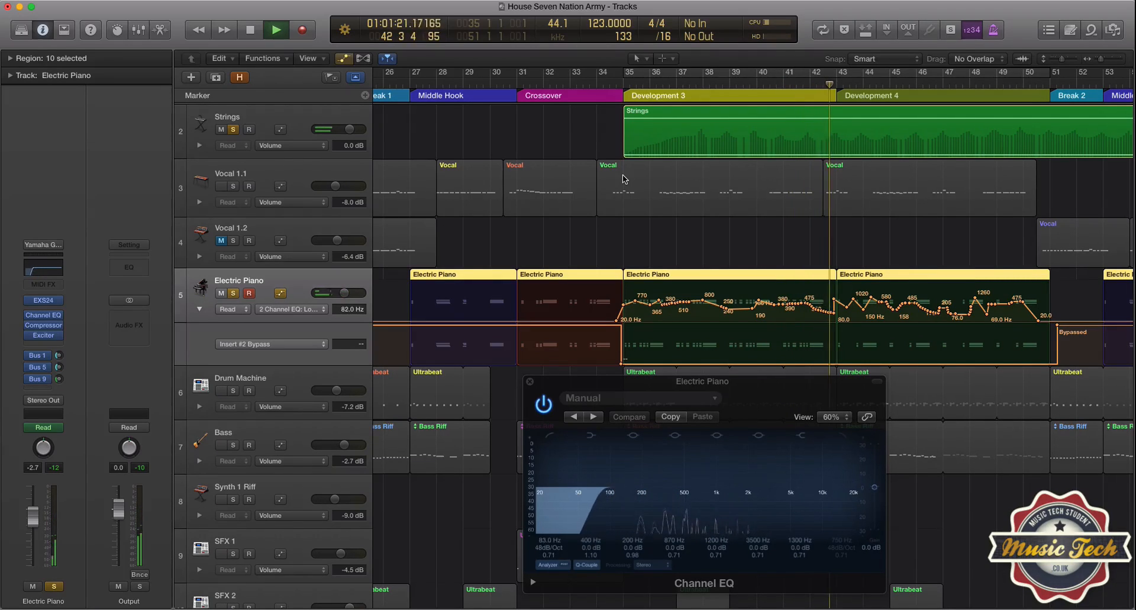
- Stop playback, then try Write automation mode on the Electric Piano and return the track to Read
key("space")
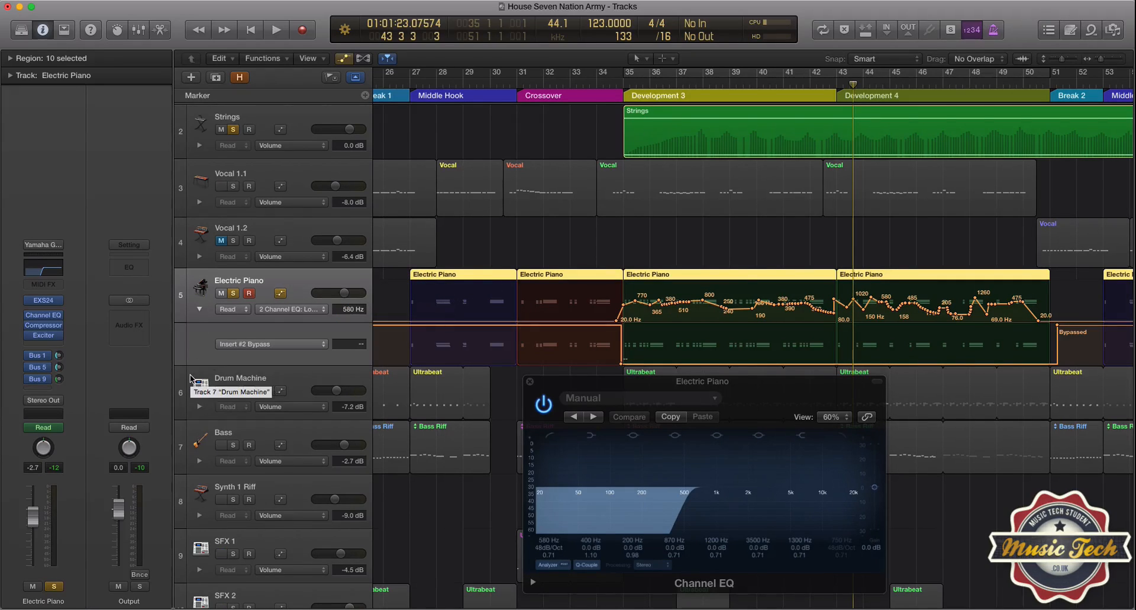
left_click(59, 428)
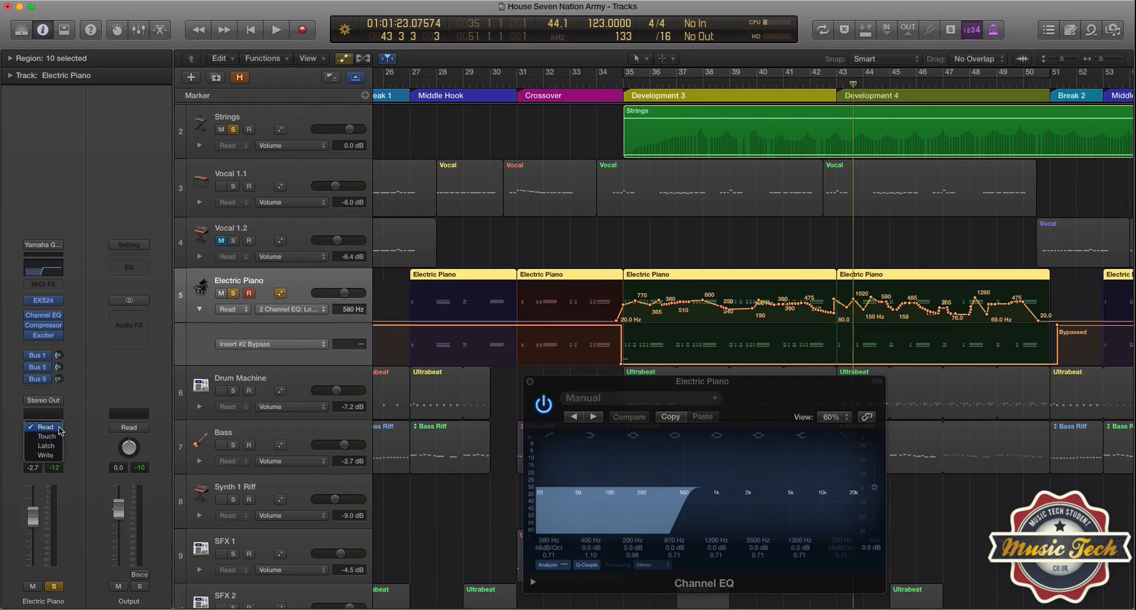
left_click(46, 455)
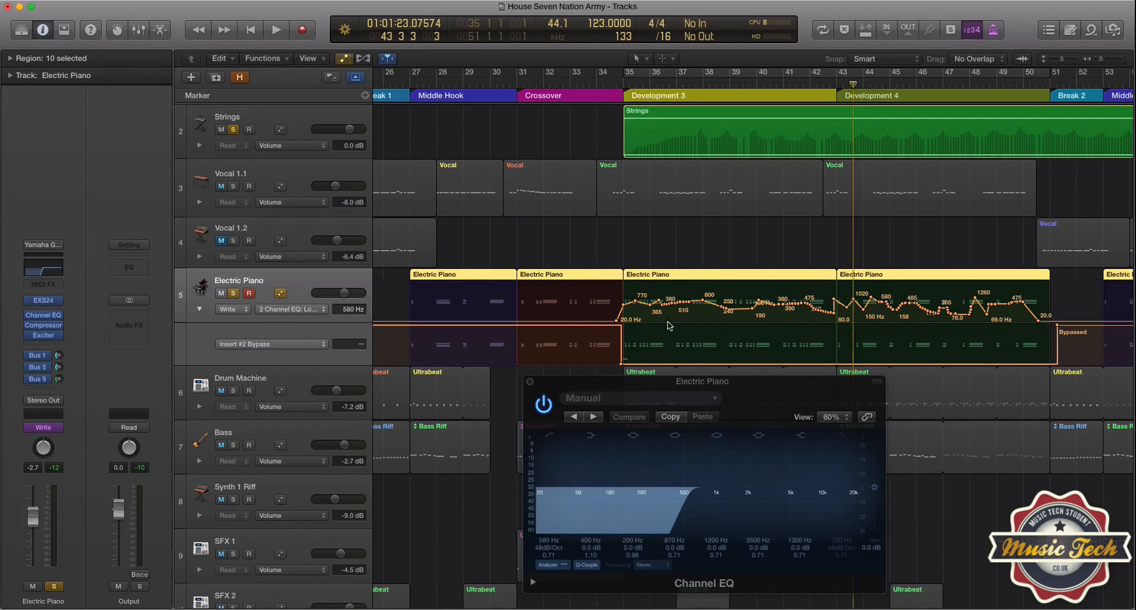
left_click(58, 429)
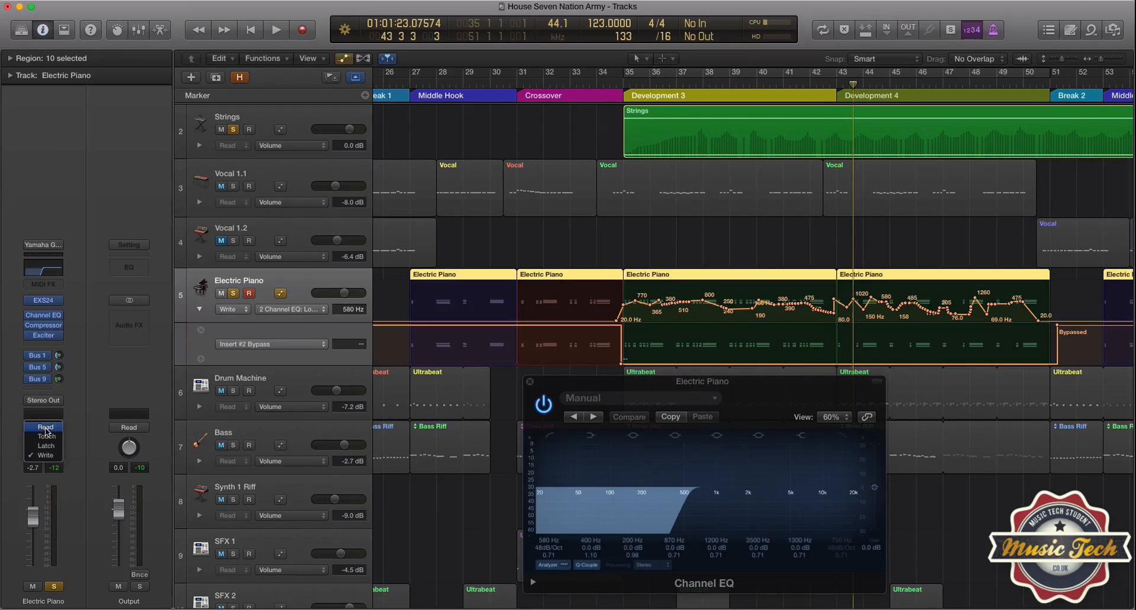
left_click(47, 427)
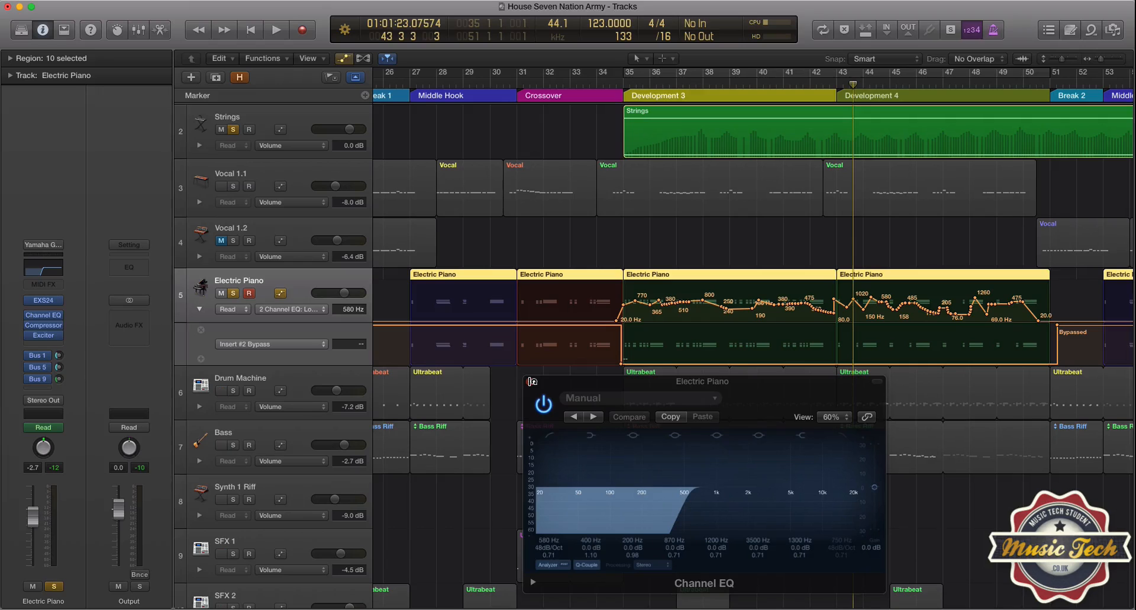
- Close the Channel EQ window and take the Strings and Electric Piano tracks out of solo
left_click(531, 381)
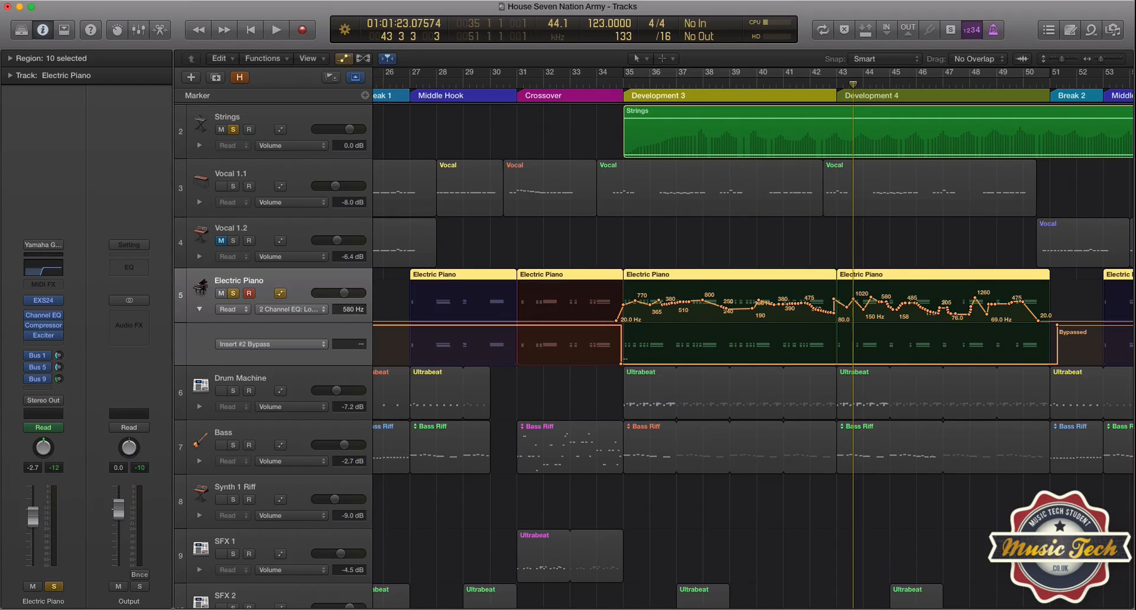
left_click_drag(1102, 59, 1098, 62)
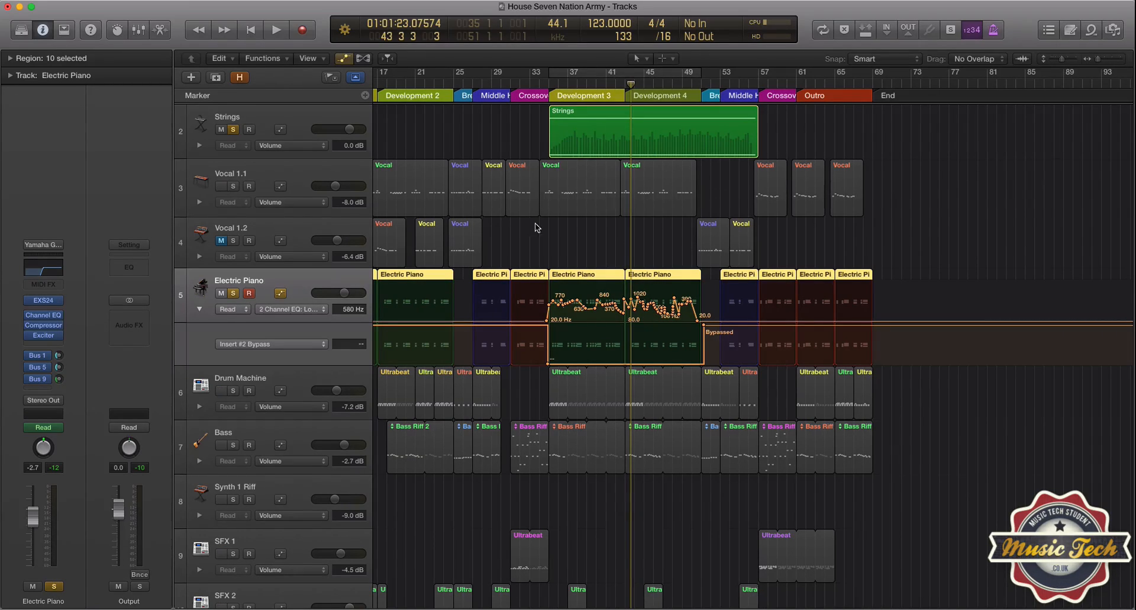
left_click(234, 129)
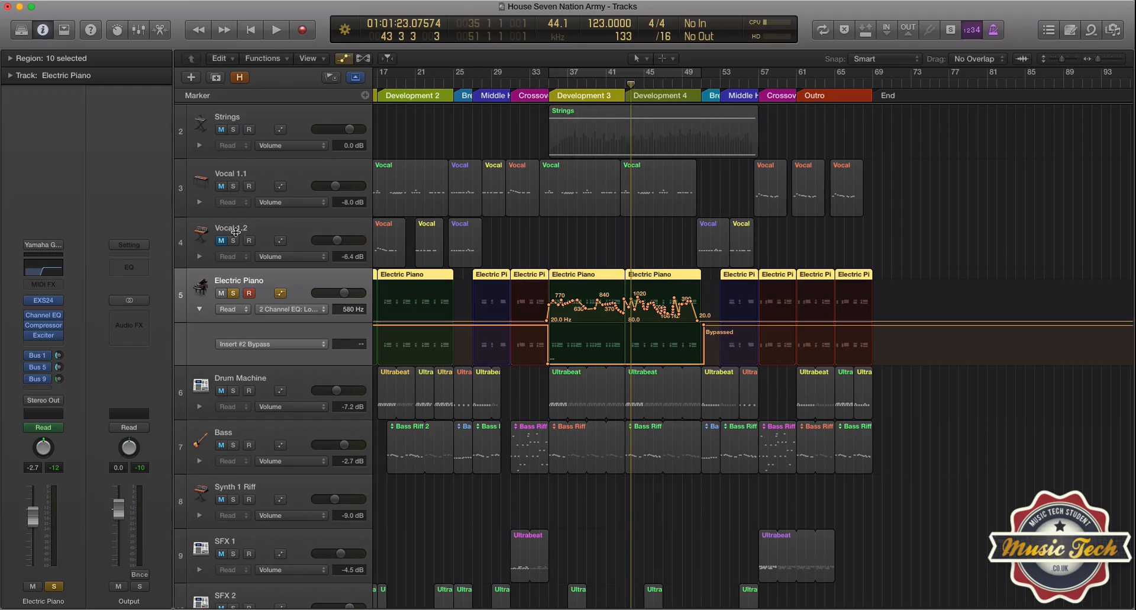
left_click(233, 293)
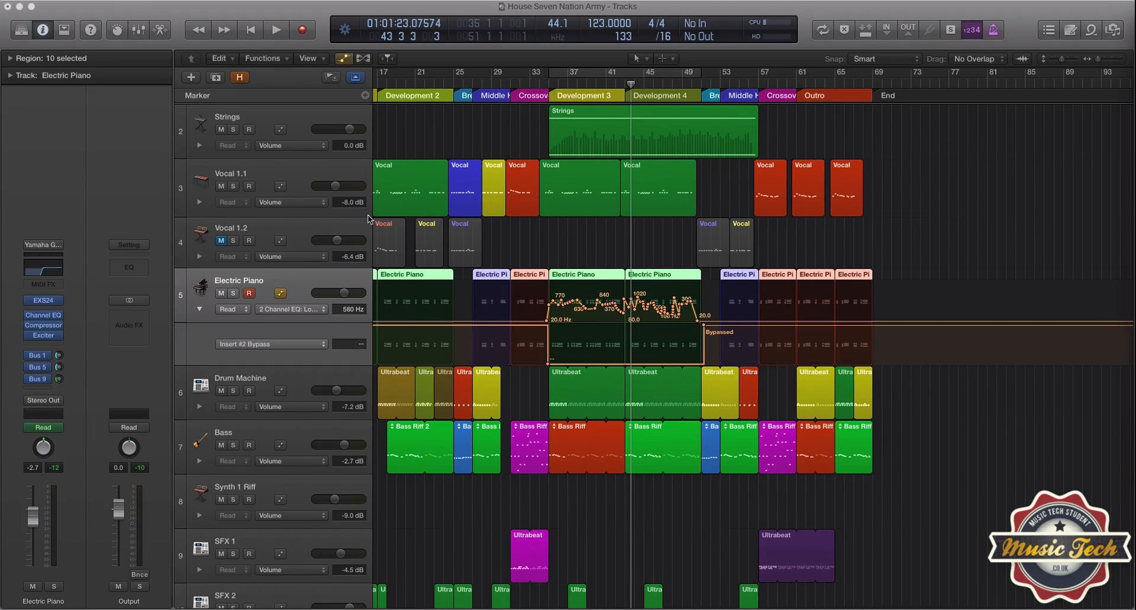
- Hide the track automation and play the full arrangement from just before Development 3 to about bar 57
left_click(342, 58)
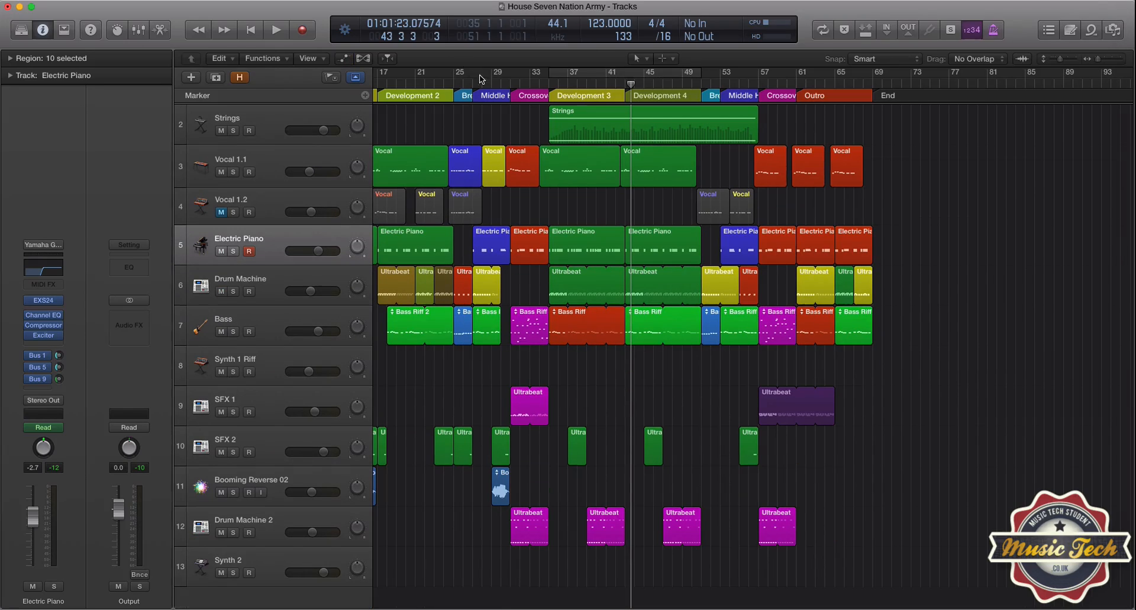
left_click(541, 84)
key("space")
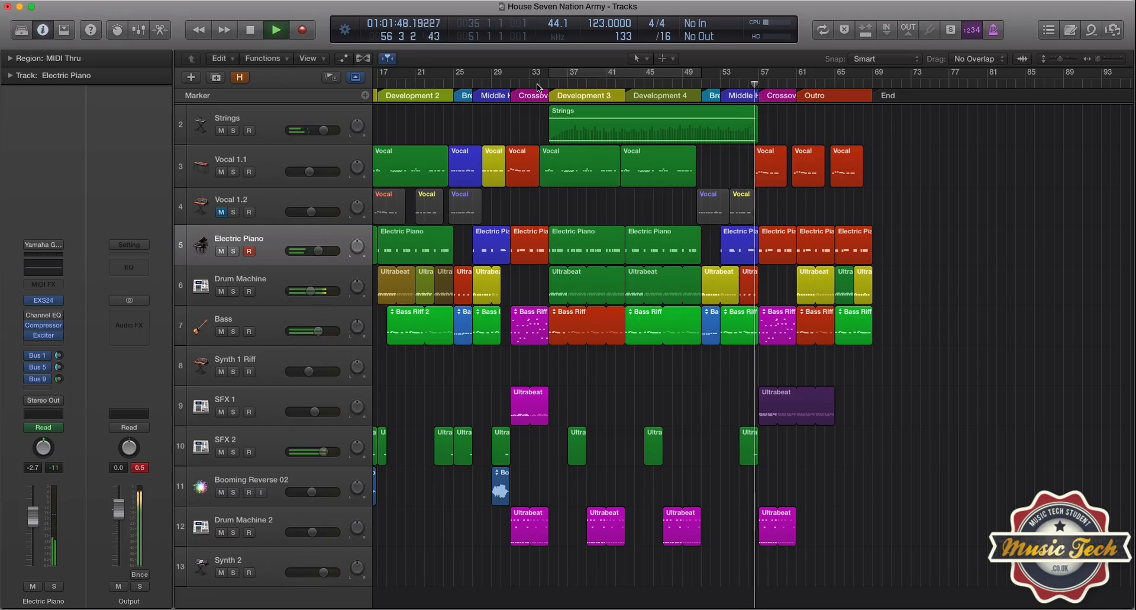
key("space")
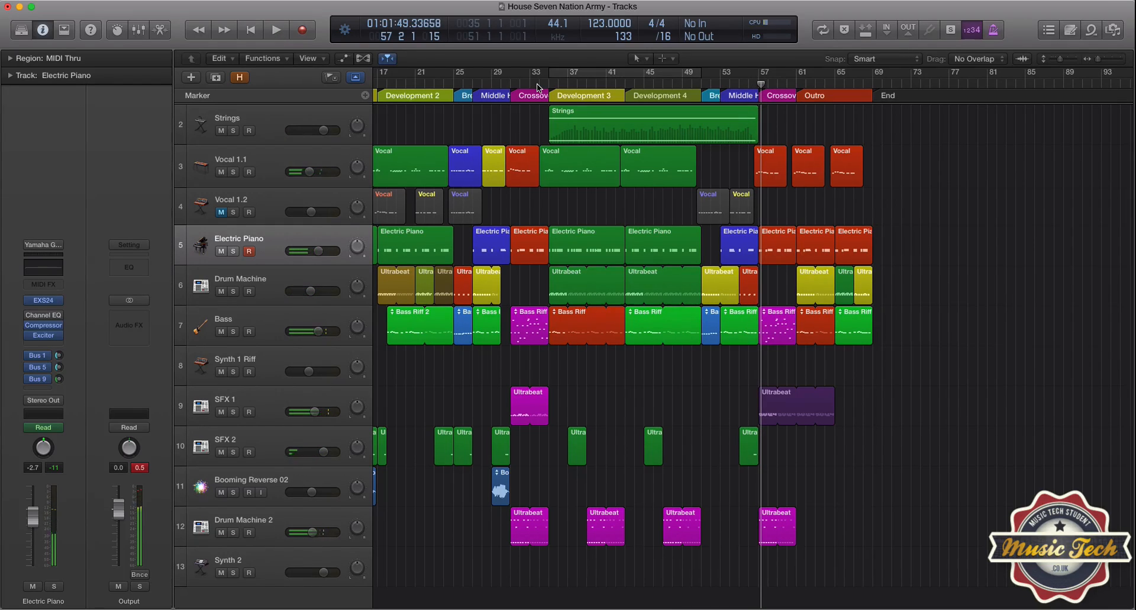